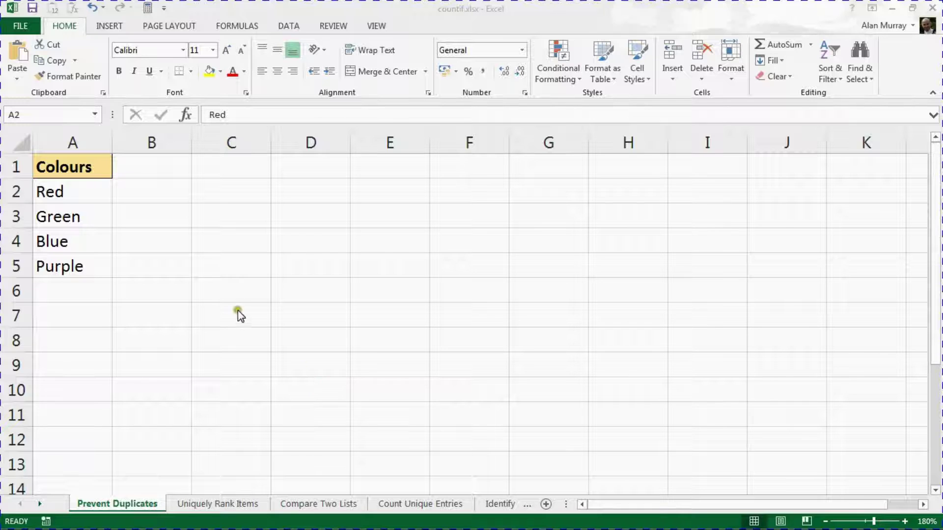
Step: Select cells A2:A10 of the Colours column and bring up the Data ribbon
{"action": "left_click", "coordinate": [70, 201]}
{"action": "left_click_drag", "start_coordinate": [71, 201], "coordinate": [66, 386]}
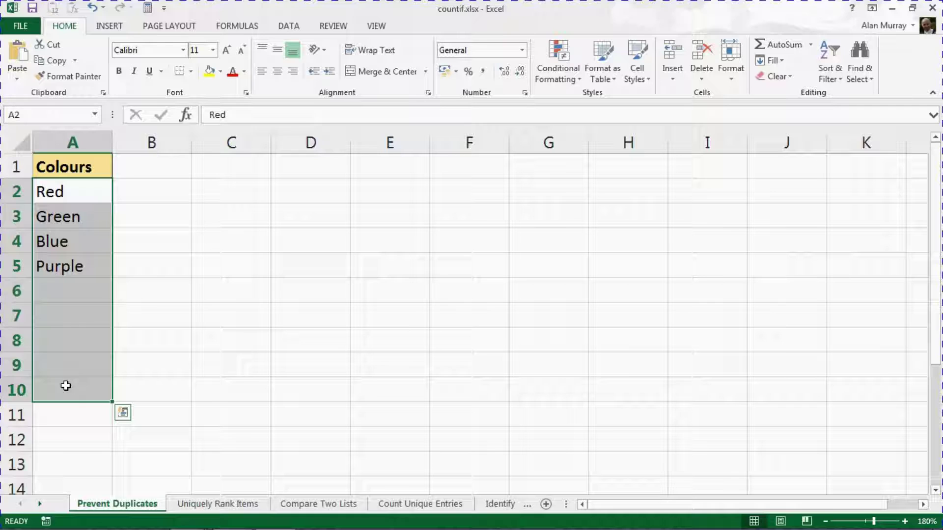
{"action": "left_click", "coordinate": [289, 26]}
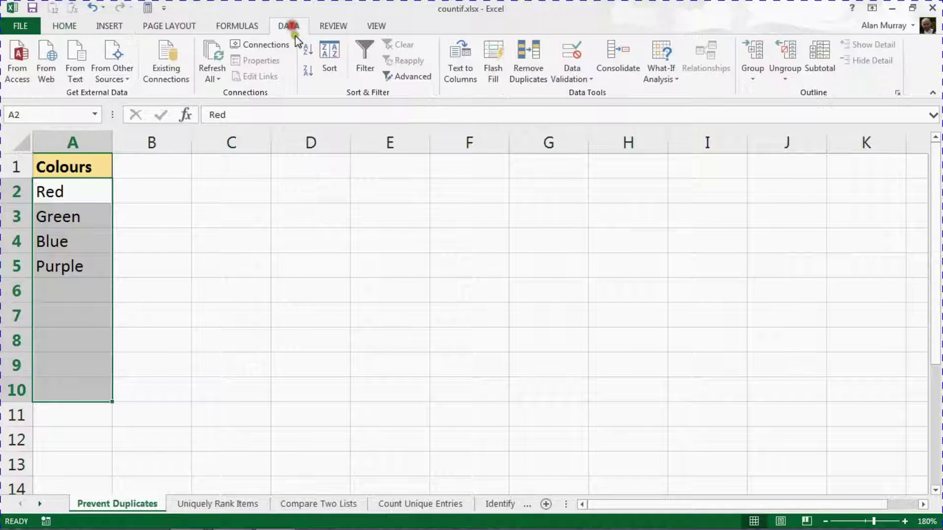
Step: Open Data Validation for A2:A10 and set Allow to Custom
{"action": "left_click", "coordinate": [566, 54]}
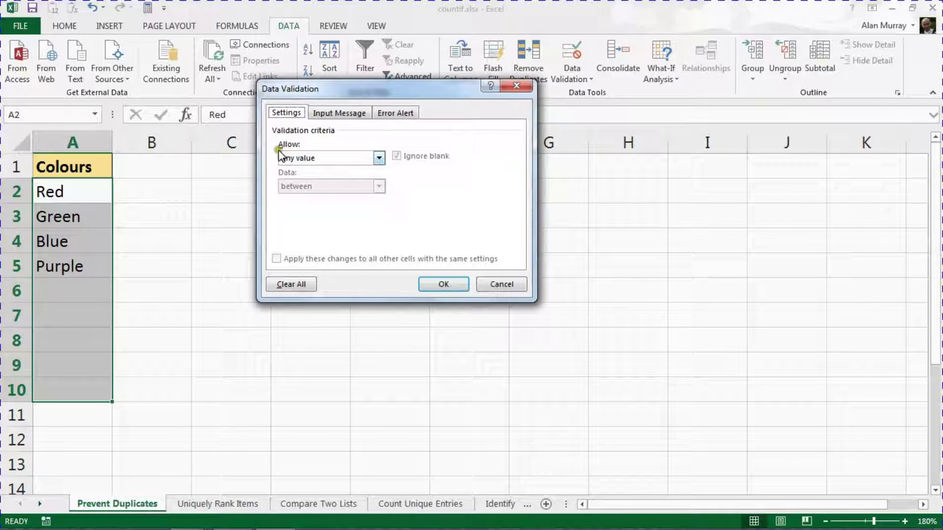
{"action": "left_click", "coordinate": [321, 157]}
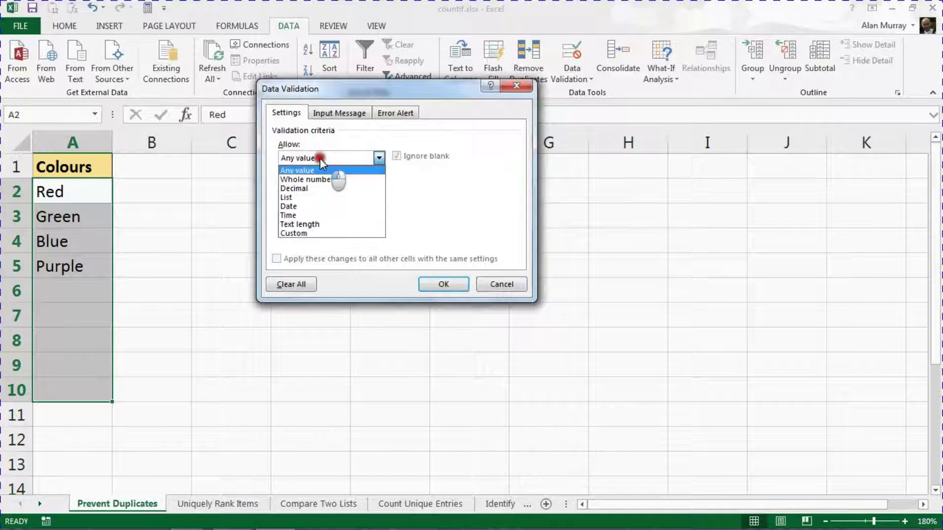
{"action": "left_click", "coordinate": [316, 233]}
{"action": "left_click", "coordinate": [319, 214]}
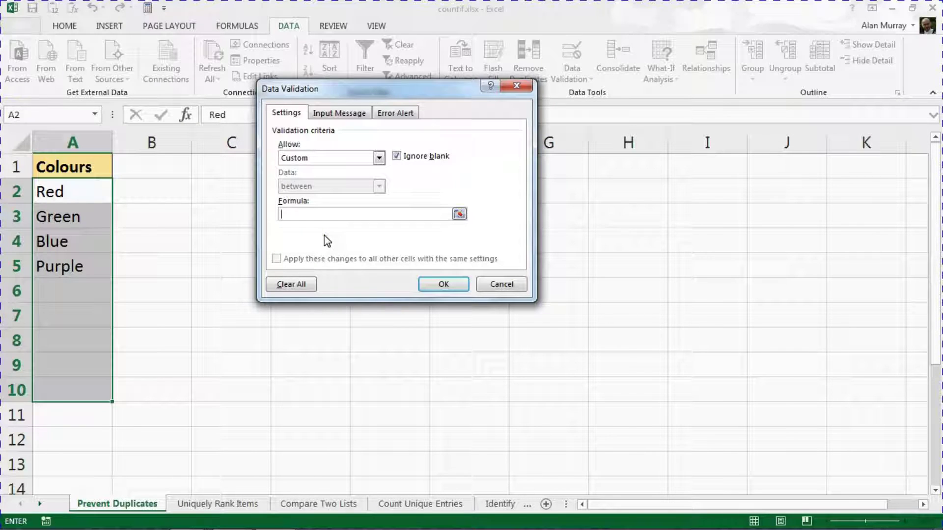
Step: Enter the COUNTIF formula with range $A$2:A2, using F4 to lock the start, and A2 as criteria
{"action": "type", "text": "=COUNTIF("}
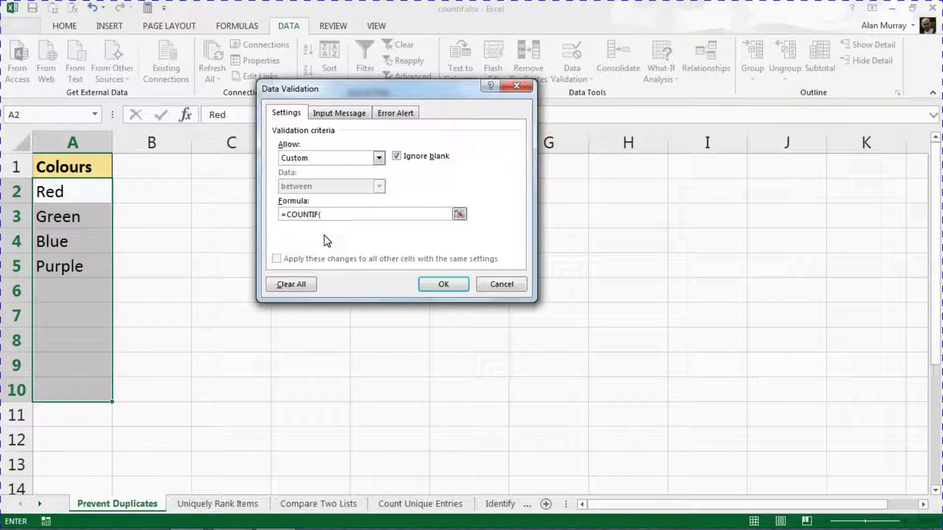
{"action": "type", "text": "A2"}
{"action": "key", "text": "F4"}
{"action": "left_click", "coordinate": [339, 215]}
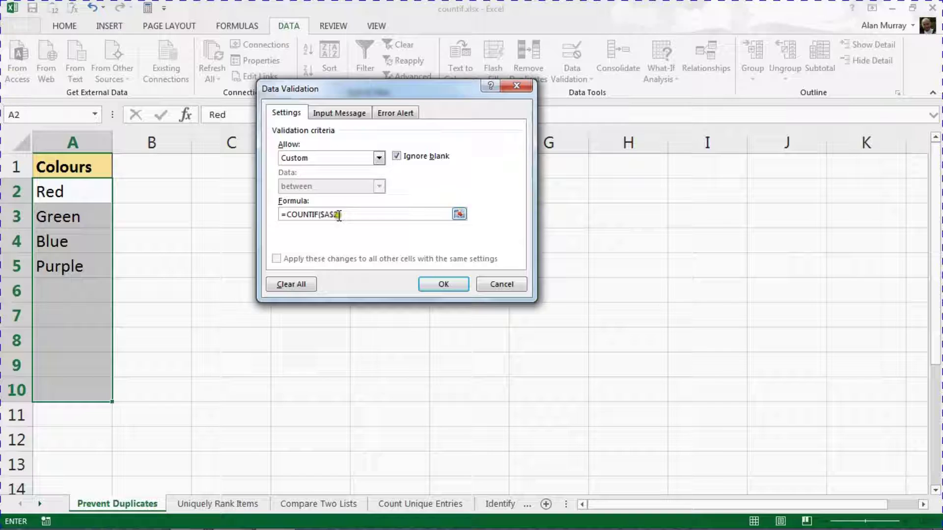
{"action": "type", "text": ":A2"}
{"action": "left_click", "coordinate": [311, 222]}
{"action": "type", "text": ","}
Step: Walk through the formula's locked range start, relative range end and A2 criteria argument
{"action": "left_click", "coordinate": [353, 215]}
{"action": "left_click_drag", "start_coordinate": [352, 215], "coordinate": [363, 215]}
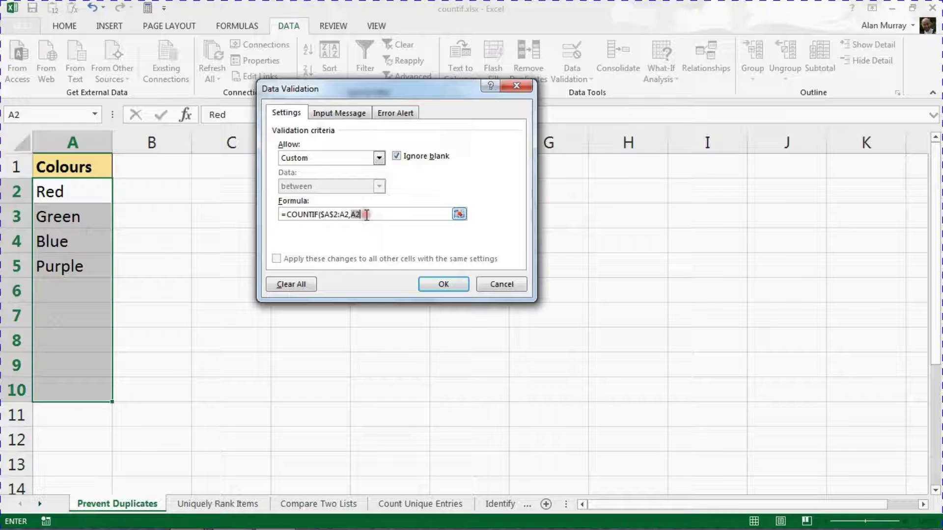
{"action": "left_click", "coordinate": [320, 215]}
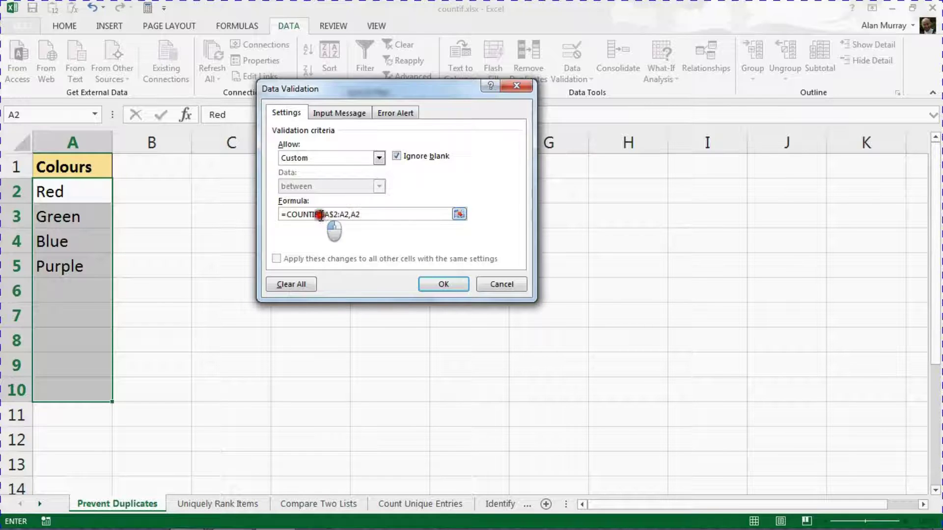
{"action": "left_click", "coordinate": [330, 214]}
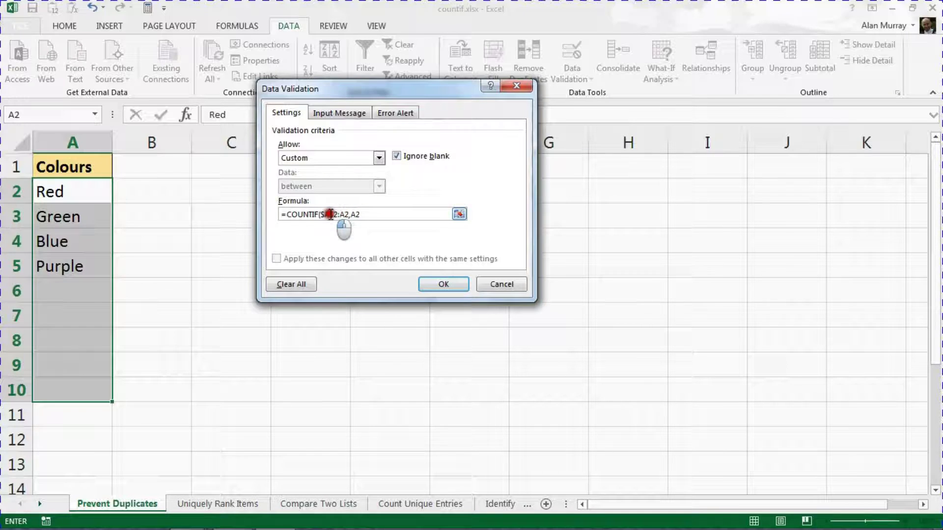
{"action": "left_click", "coordinate": [347, 215]}
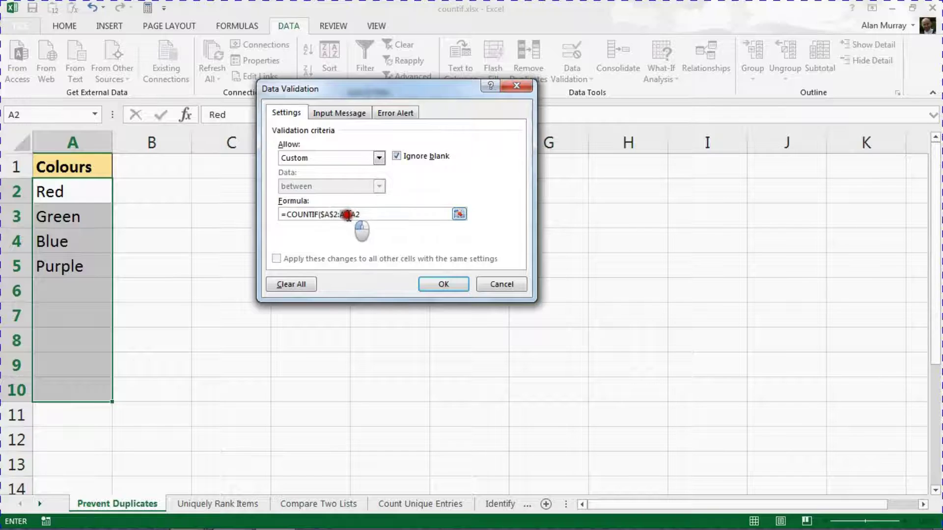
{"action": "left_click_drag", "start_coordinate": [351, 215], "coordinate": [362, 216]}
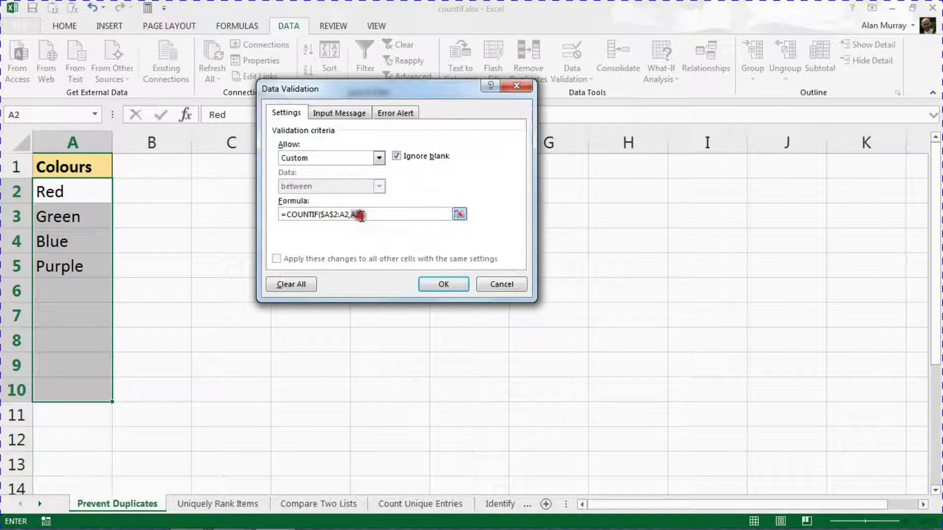
{"action": "left_click", "coordinate": [362, 215]}
Step: Set the Error Alert title to 'Error'
{"action": "left_click", "coordinate": [403, 114]}
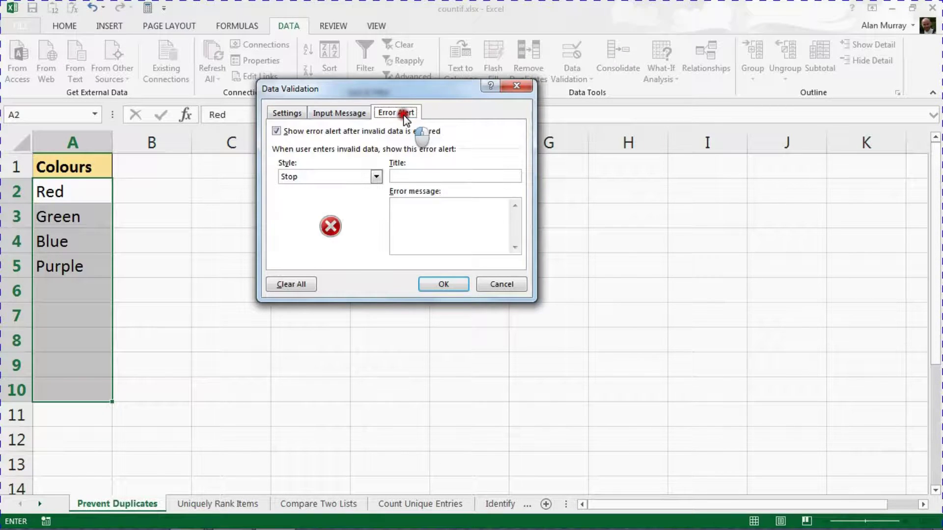
{"action": "left_click", "coordinate": [401, 177]}
{"action": "type", "text": "Error"}
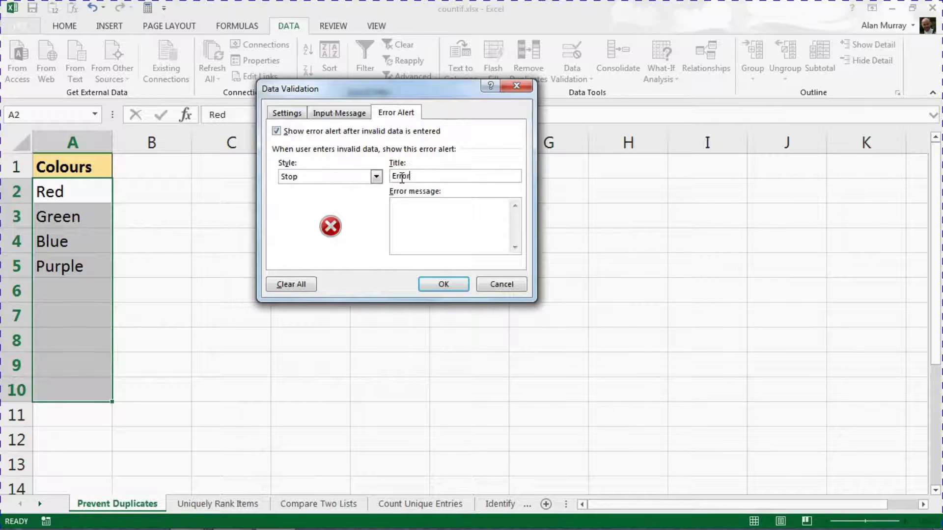
Step: Enter the message 'That is a duplicate entry.' with 'Please try again.' on a second line
{"action": "left_click", "coordinate": [400, 205]}
{"action": "type", "text": "Ta"}
{"action": "key", "text": "BackSpace"}
{"action": "type", "text": "hat is a duplicate entry. Please try again/."}
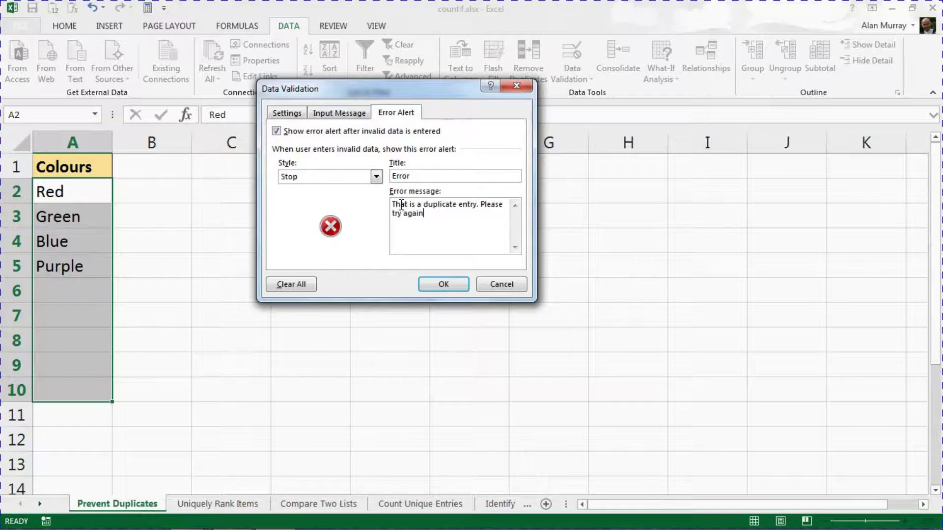
{"action": "key", "text": "BackSpace"}
{"action": "type", "text": "."}
{"action": "left_click_drag", "start_coordinate": [483, 201], "coordinate": [493, 244]}
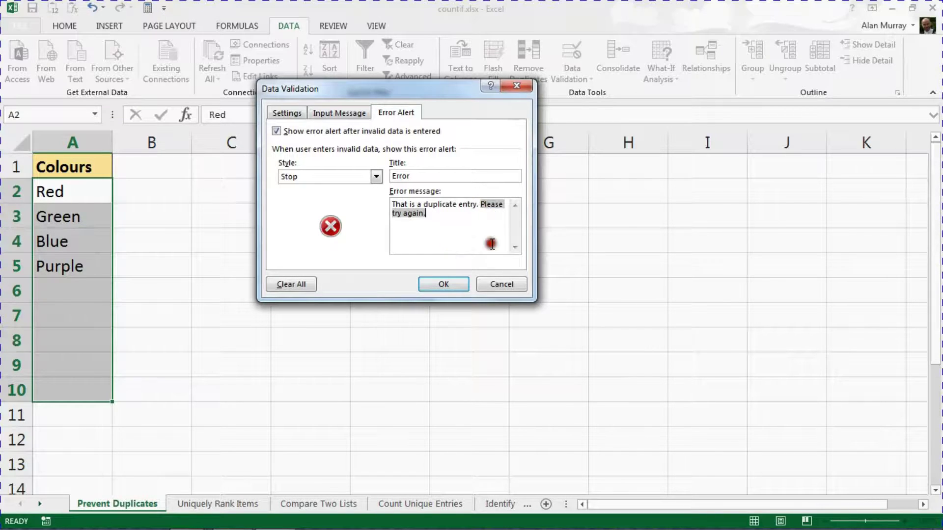
{"action": "left_click", "coordinate": [493, 244]}
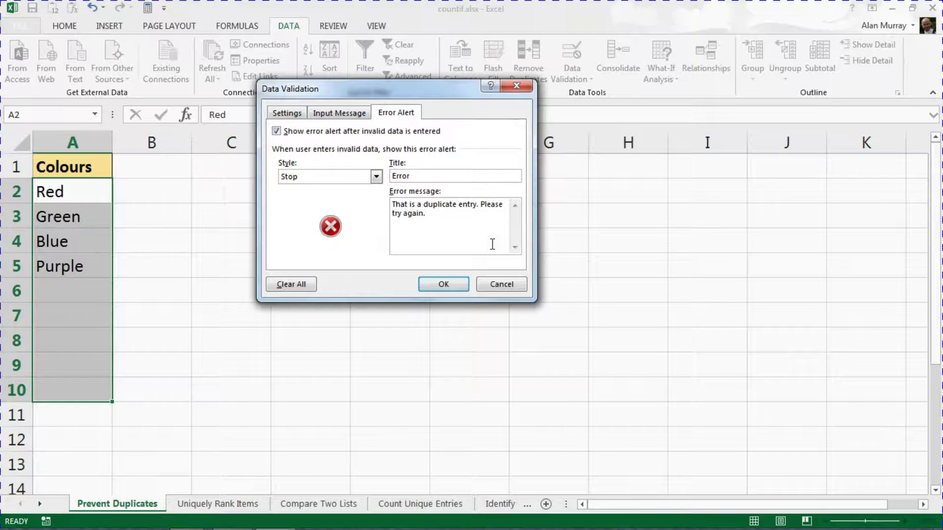
{"action": "left_click", "coordinate": [480, 205]}
{"action": "key", "text": "Return"}
{"action": "key", "text": "Return"}
Step: Apply the validation rule and enter Brown in cell A6
{"action": "left_click", "coordinate": [450, 283]}
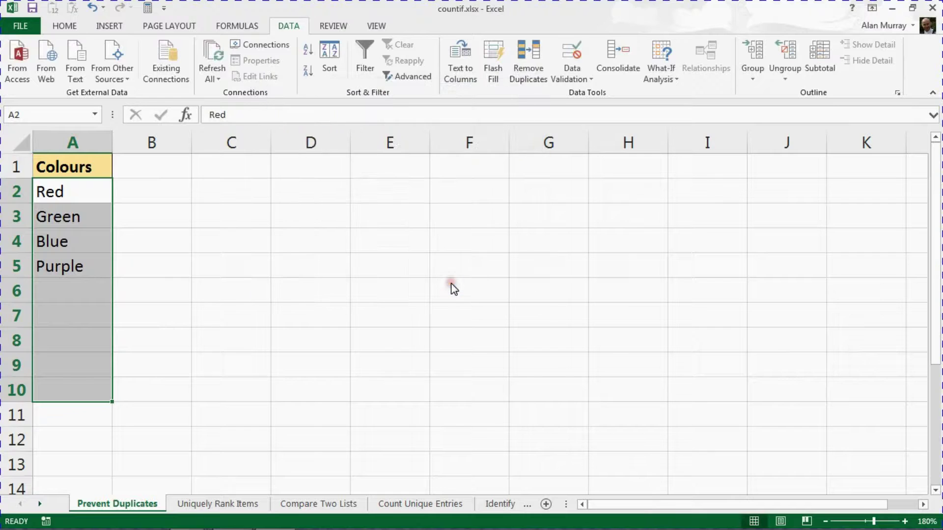
{"action": "left_click", "coordinate": [226, 306]}
{"action": "left_click", "coordinate": [93, 297]}
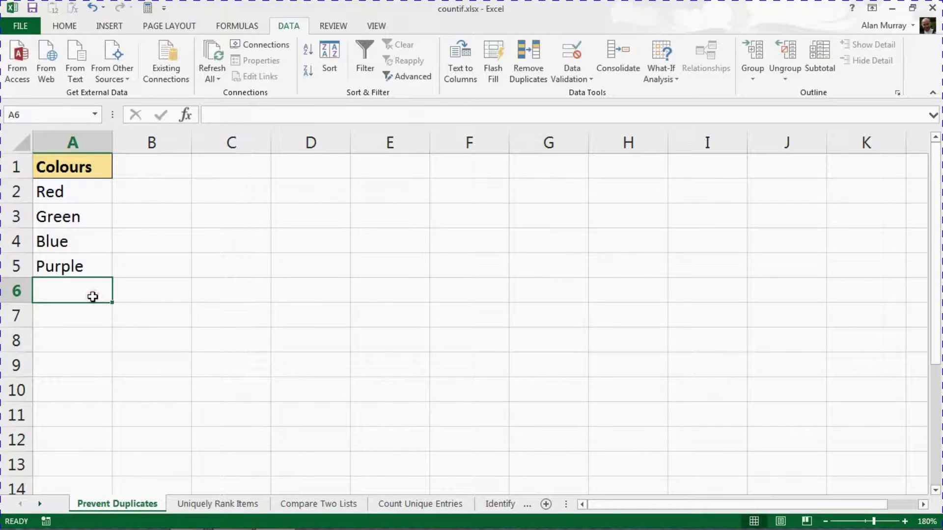
{"action": "type", "text": "Brown"}
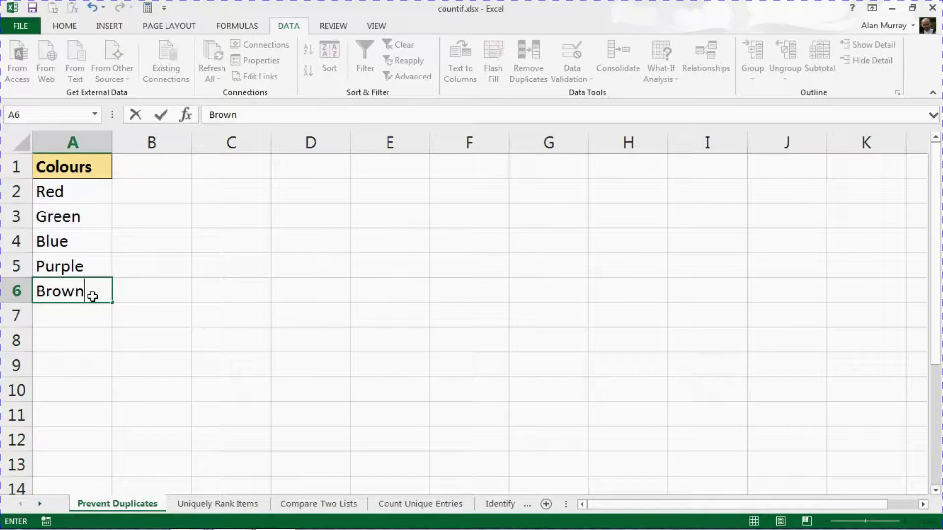
{"action": "key", "text": "Return"}
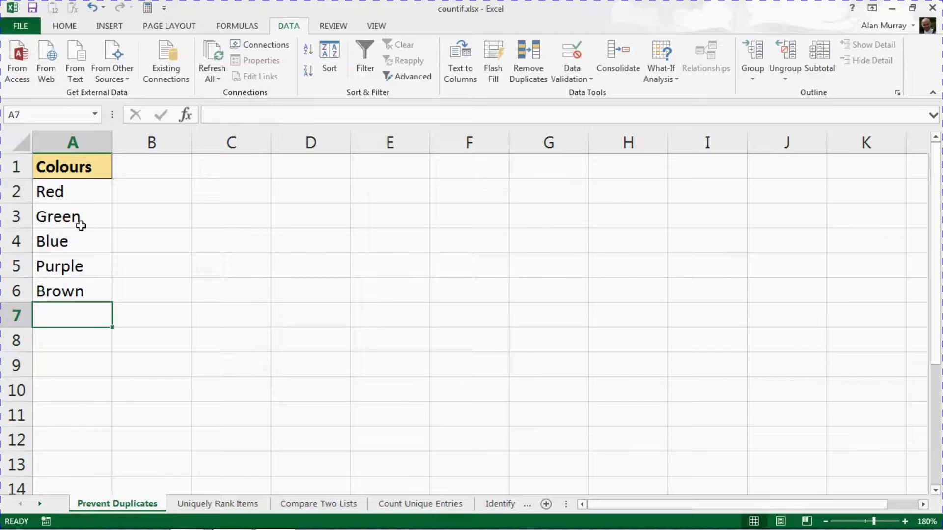
Step: Enter Green again in A7 to trigger the duplicate-entry error
{"action": "left_click", "coordinate": [76, 221]}
{"action": "left_click", "coordinate": [76, 317]}
{"action": "type", "text": "Green"}
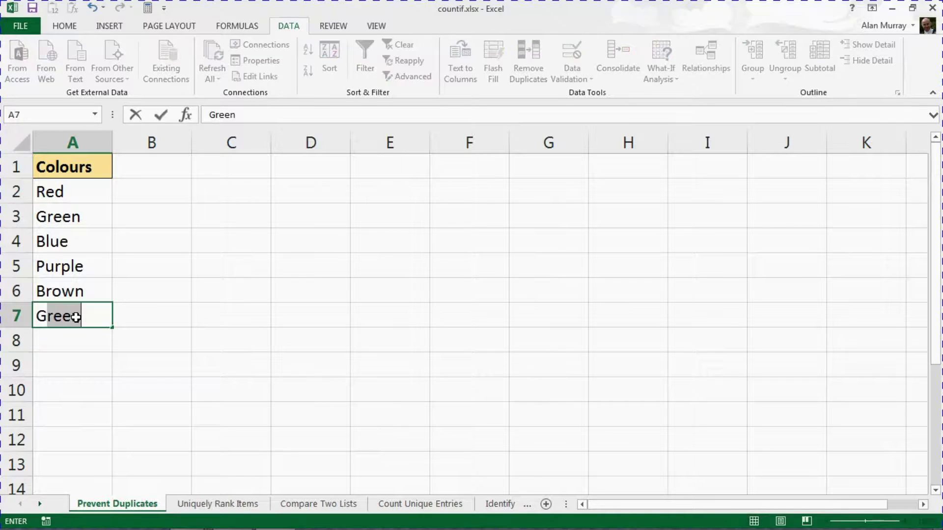
{"action": "key", "text": "Return"}
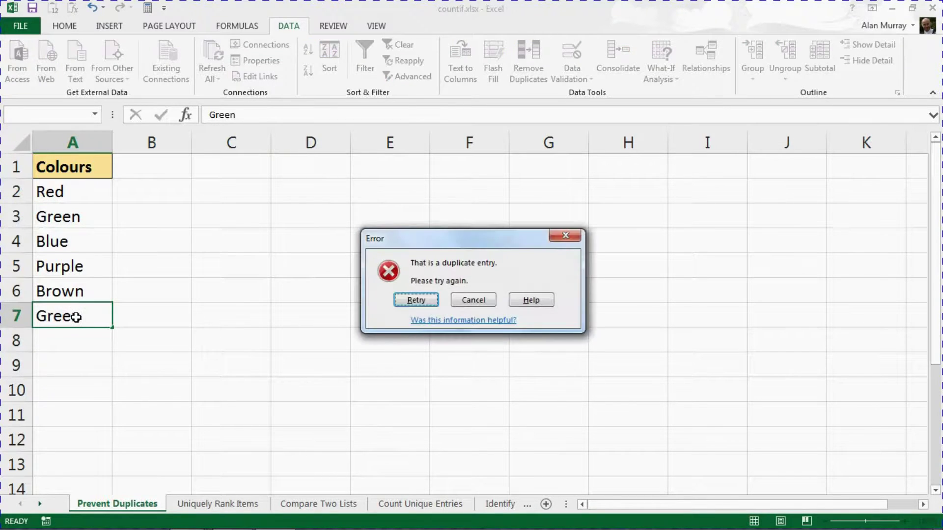